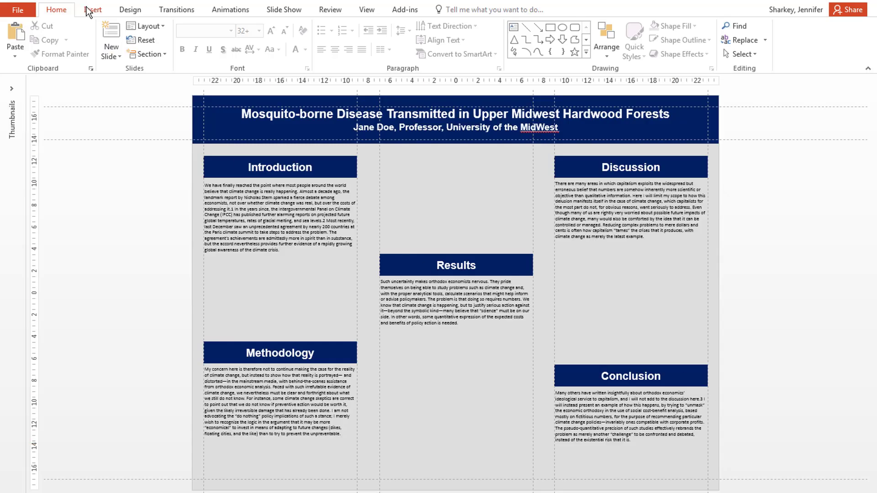
Step: Choose nature-trail2.jpg, blood-sample.jpg and test-results.jpg from the poster folder for insertion
click(92, 9)
click(80, 33)
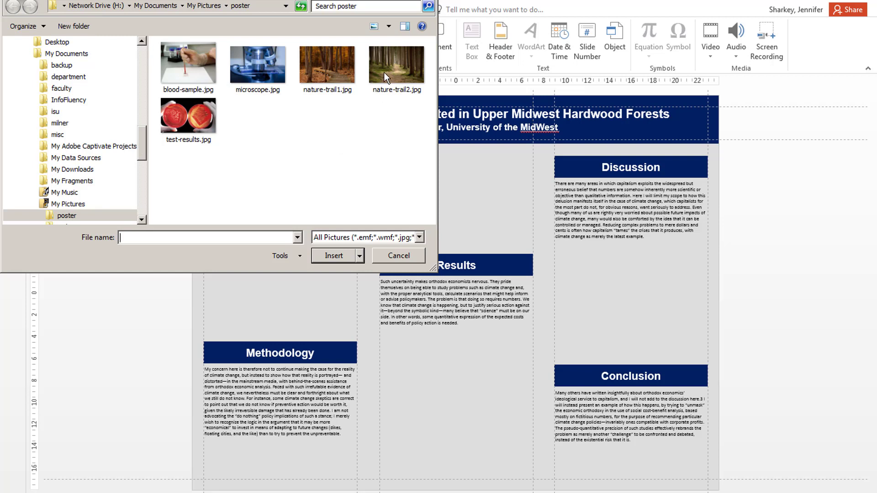
click(384, 72)
ctrl+click(178, 59)
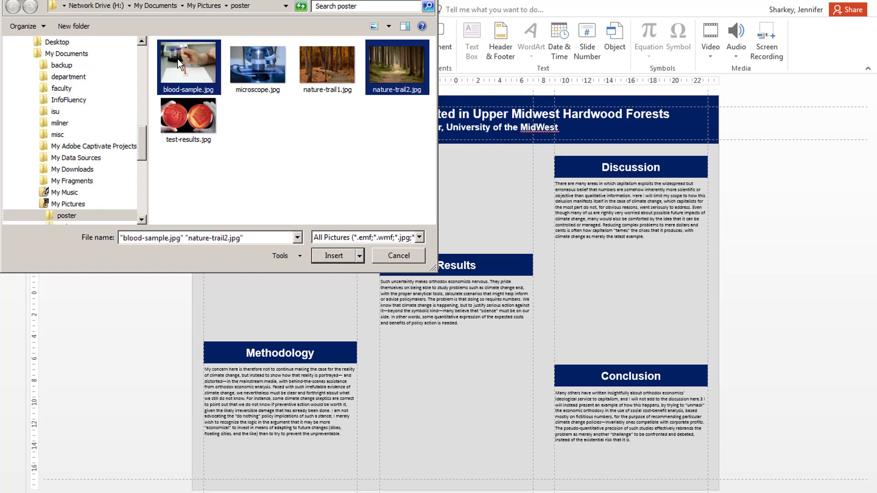
ctrl+click(180, 111)
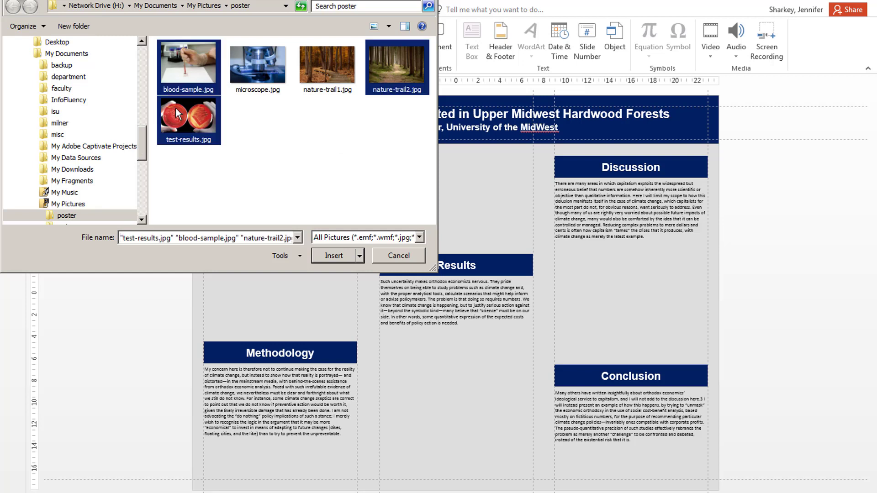
Step: Insert the photos and place the forest, blood-sample and petri-dish images across the three columns
click(326, 255)
drag(370, 276, 290, 311)
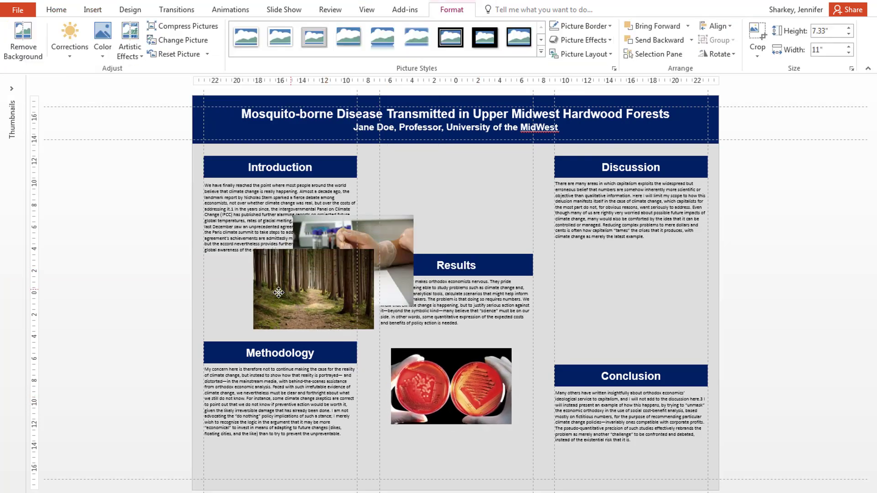
drag(343, 237, 446, 168)
drag(443, 365, 622, 279)
drag(335, 336, 343, 361)
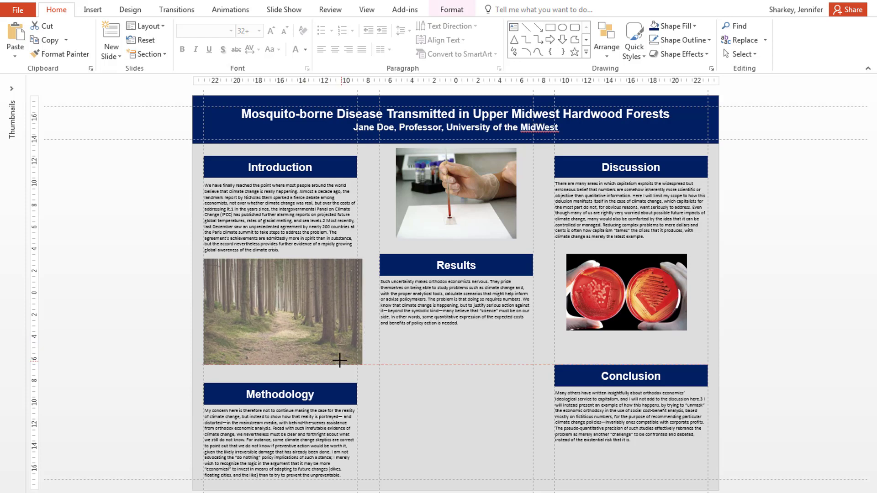
Step: Apply a white frame picture style to all three photos at once
shift+click(424, 247)
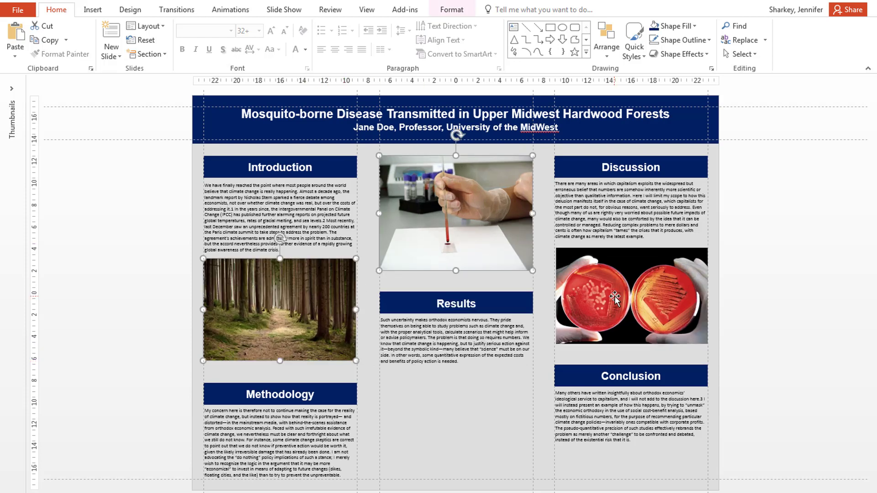
shift+click(615, 299)
click(454, 10)
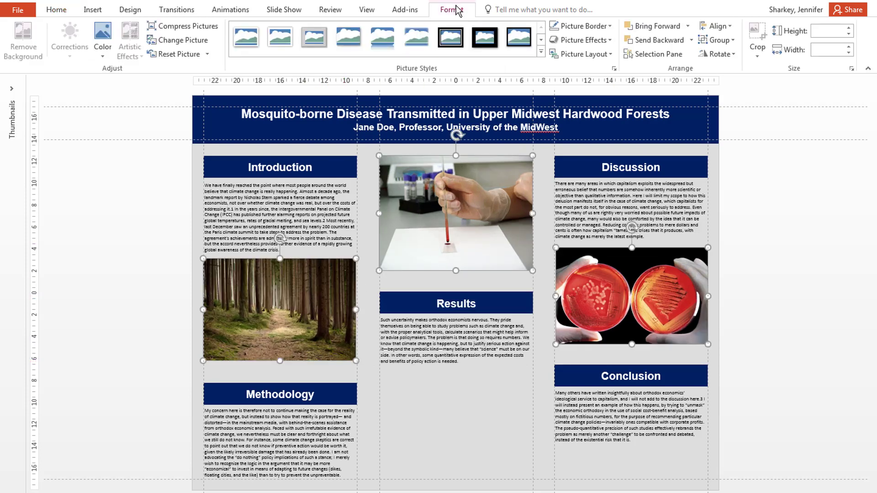
click(277, 38)
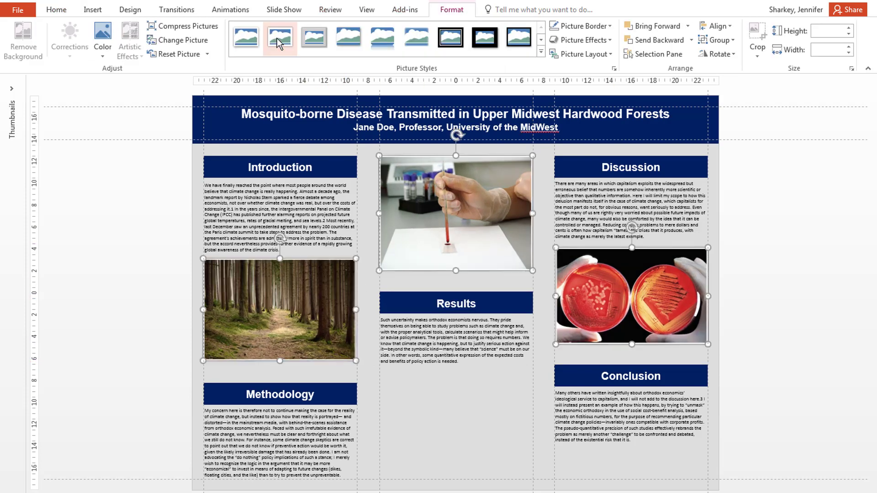
Step: Adjust the picture border width in the Format Picture line settings
click(609, 26)
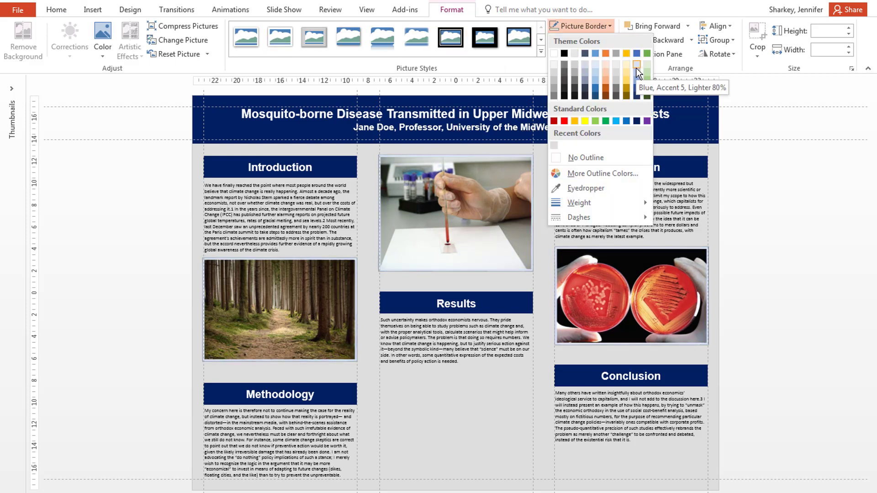
mouse_move(580, 203)
click(688, 325)
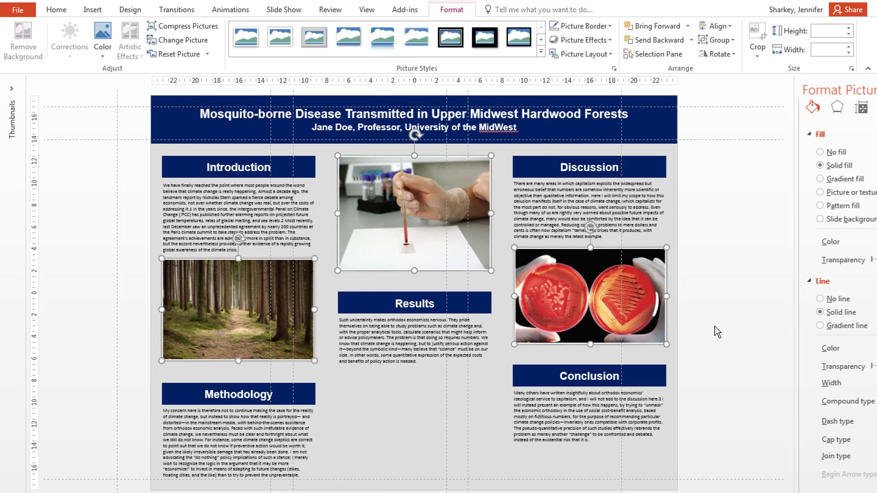
click(822, 322)
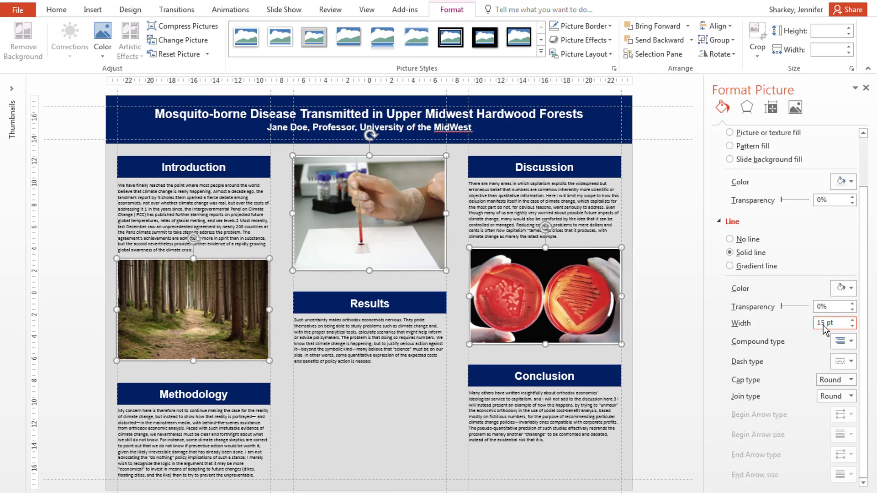
key(BackSpace)
text(2)
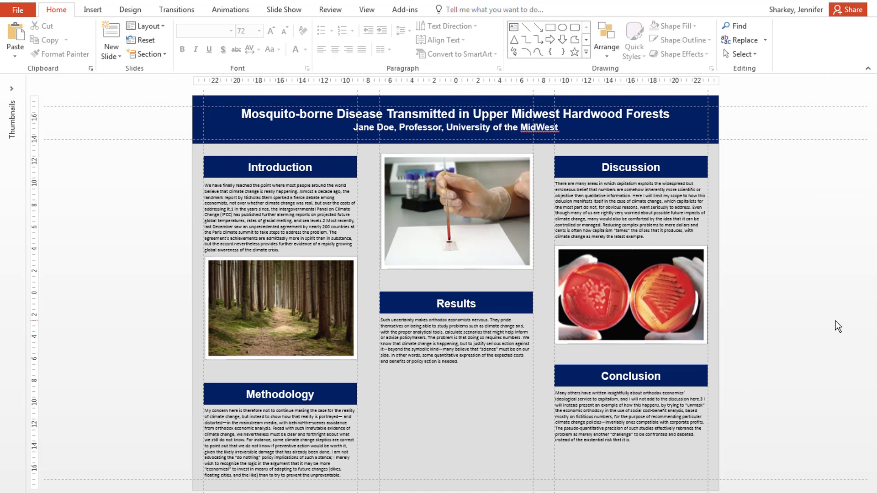
Step: Insert a clustered column chart onto the poster
click(92, 11)
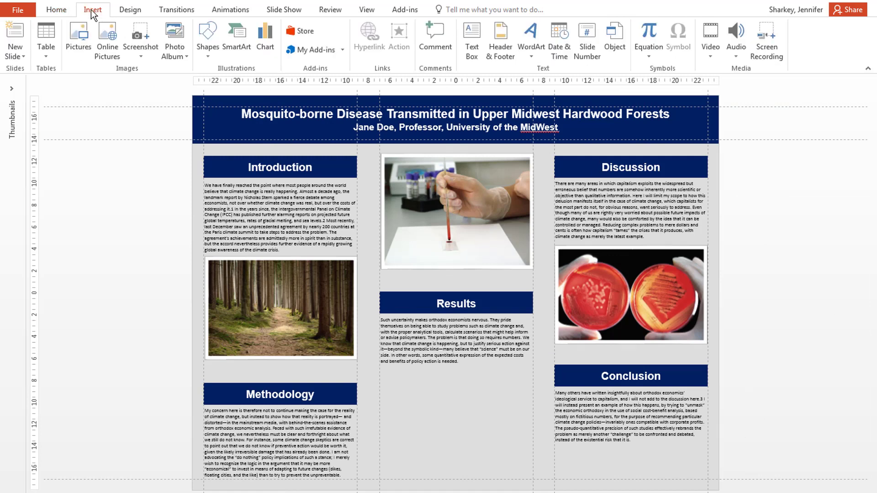
click(265, 39)
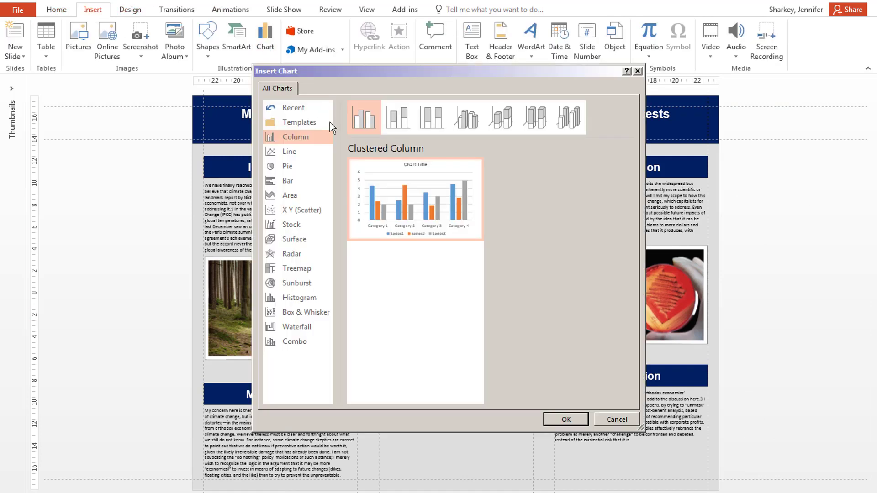
click(566, 419)
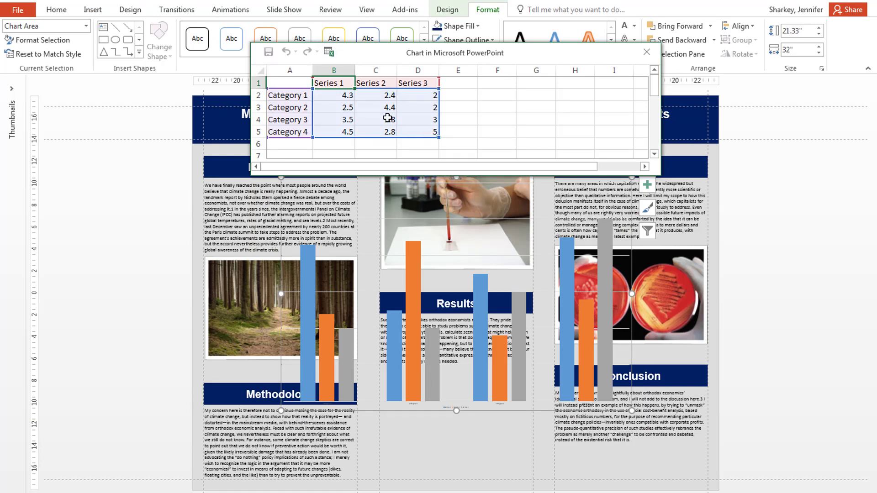
Step: Recolour the chart with a blue and gray palette from Chart Styles
click(646, 208)
click(712, 207)
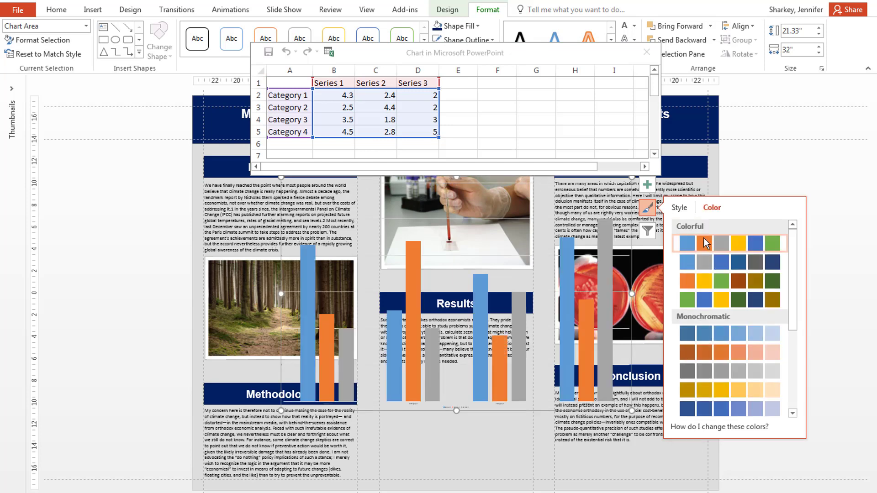
click(696, 264)
click(809, 261)
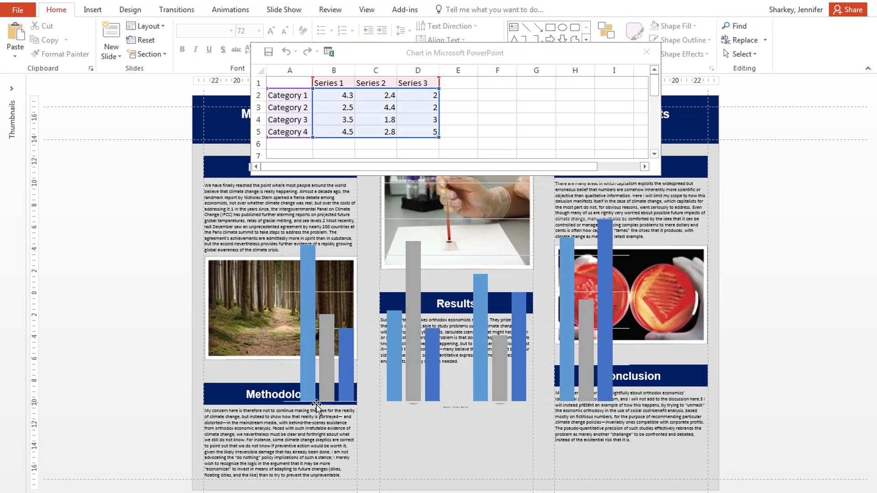
Step: Move the chart below the Results text and shrink it to the middle column width
mouse_move(317, 405)
mouse_down()
mouse_move(382, 407)
mouse_move(402, 368)
mouse_move(457, 394)
mouse_move(430, 489)
mouse_up()
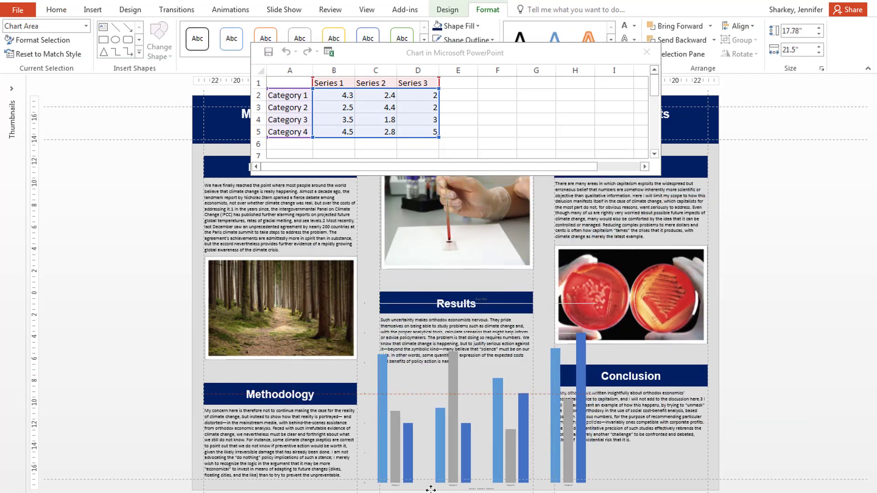
drag(597, 293, 532, 375)
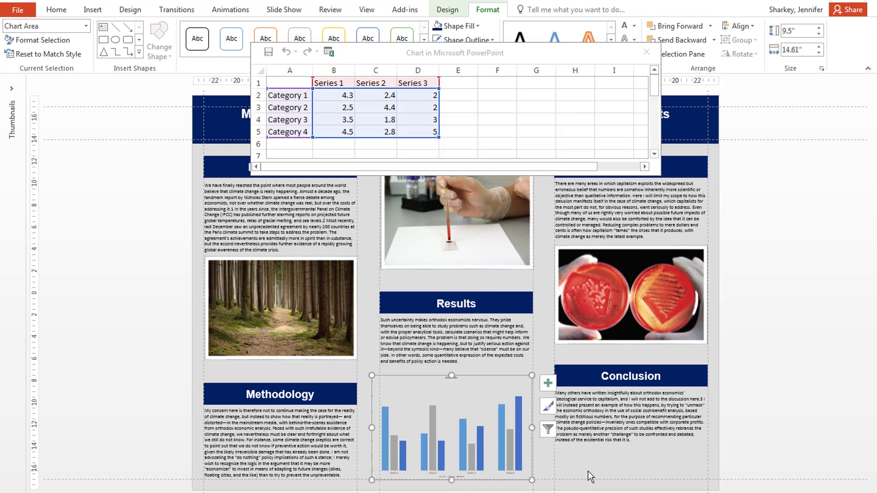
Step: Delete the native chart and go to the Excel Home commands to copy the Mosquito-borne Diseases chart
key(Delete)
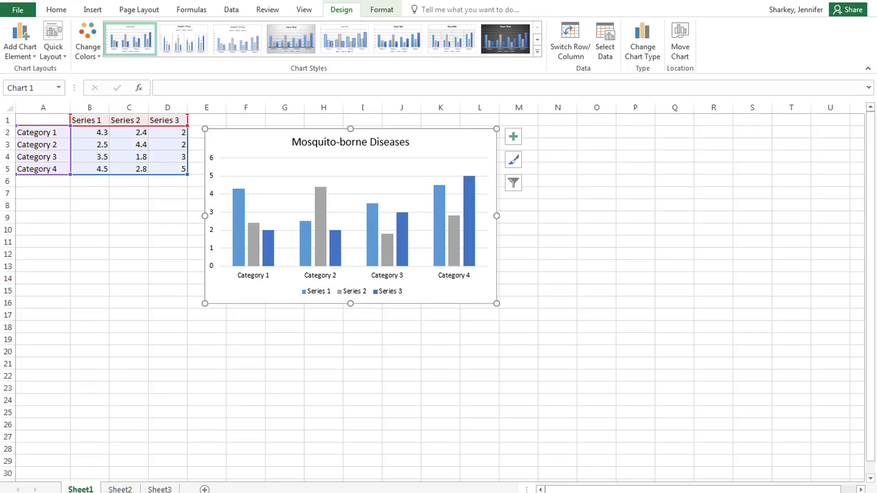
click(57, 10)
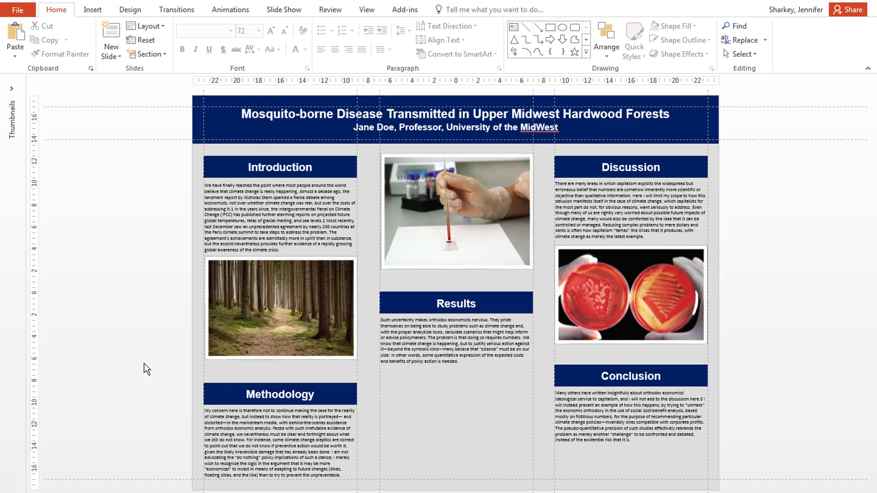
click(14, 56)
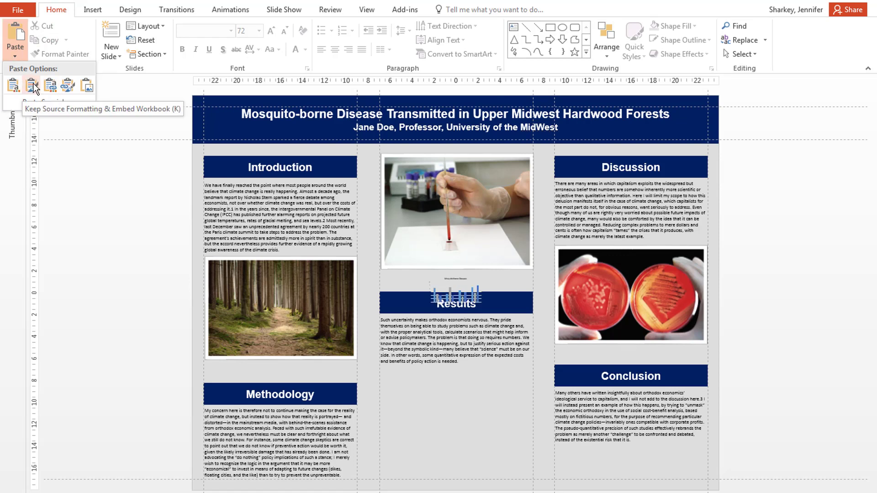
click(33, 87)
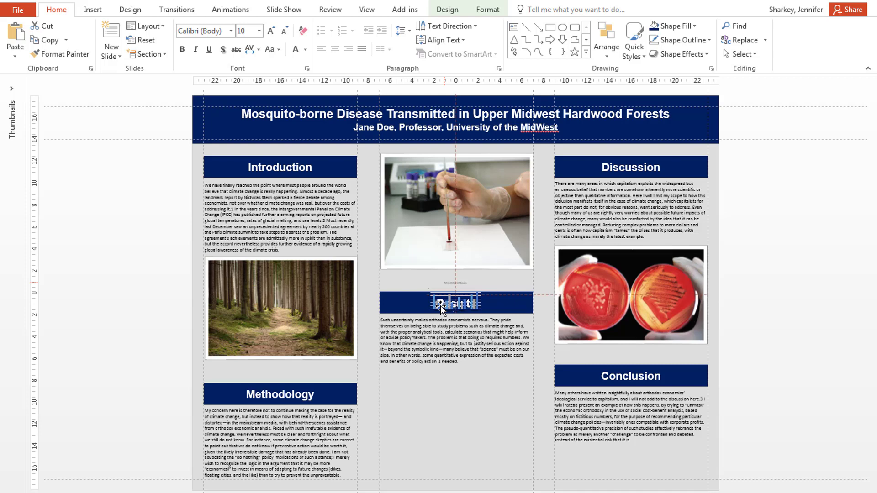
mouse_move(441, 307)
mouse_down()
mouse_move(435, 439)
mouse_move(531, 376)
mouse_up()
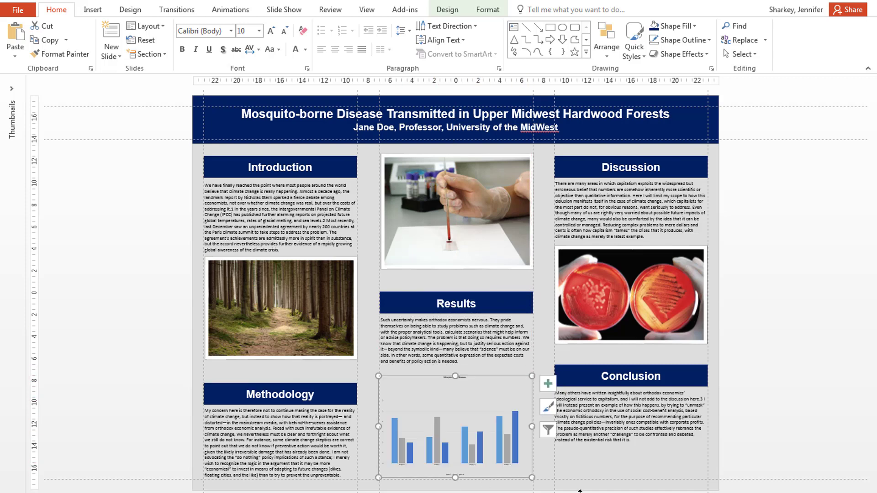
key(Delete)
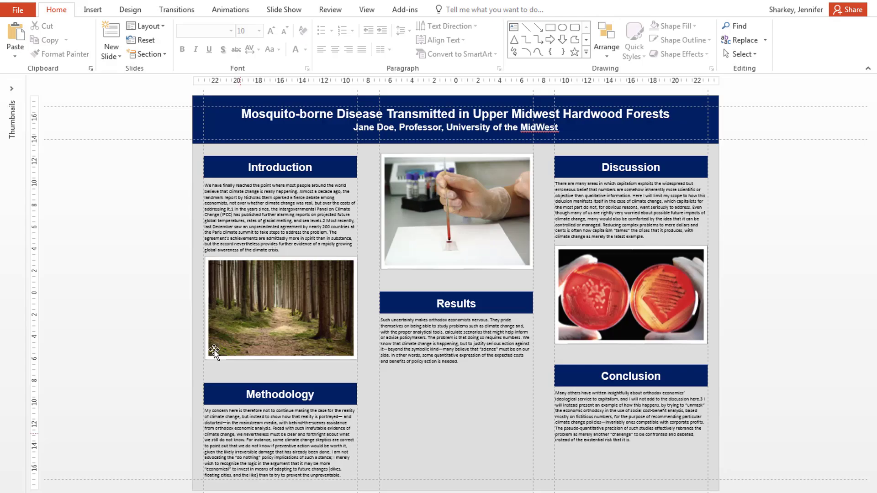
click(16, 53)
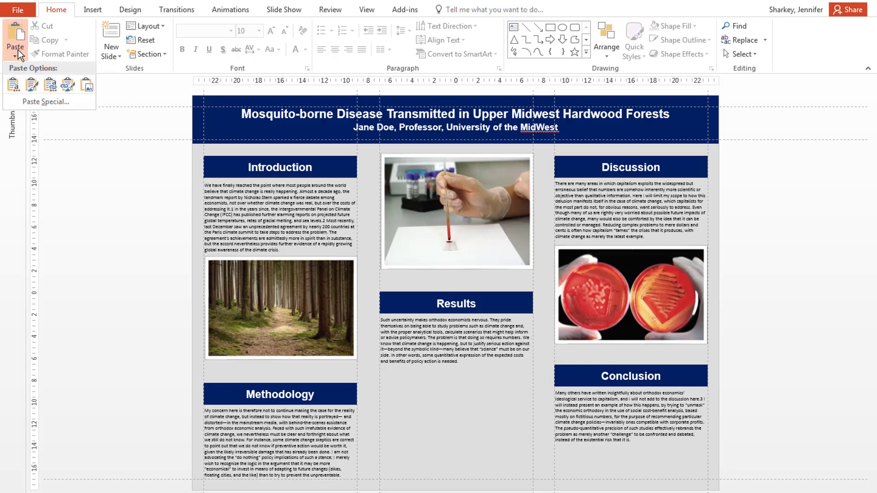
Step: Paste the Excel chart as a picture and size it to fill the middle column below Results
click(86, 85)
mouse_move(456, 293)
mouse_down()
mouse_move(405, 404)
mouse_move(531, 475)
mouse_up()
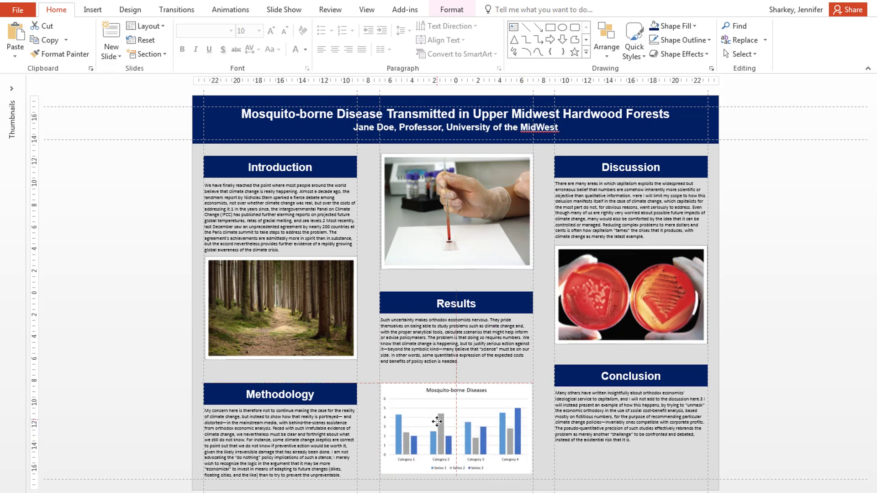
drag(440, 411, 439, 408)
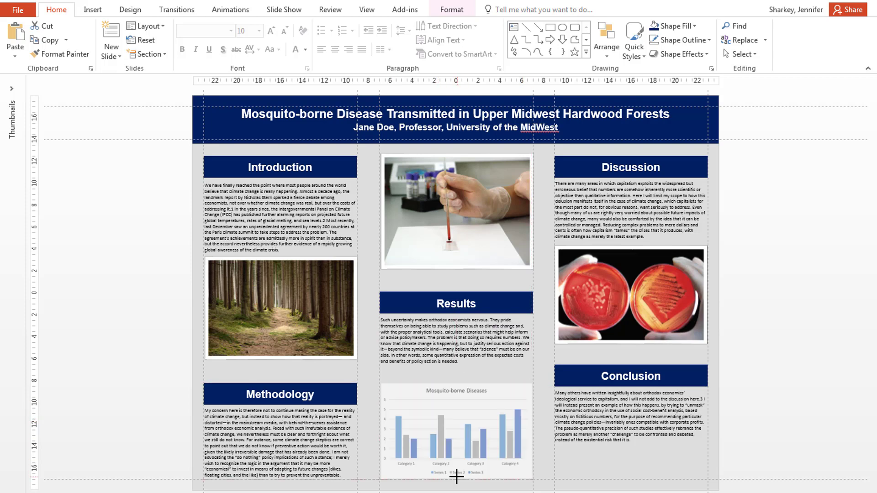